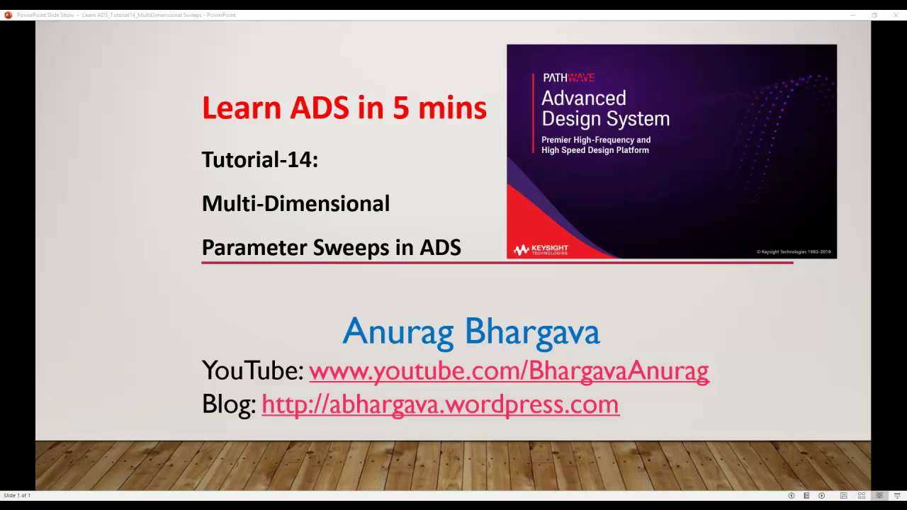
Switch to the ADS schematic and save a copy of the TestBench_MyFilter cell as TestBench_MyFilter_ParameterSweep
left_click(337, 464)
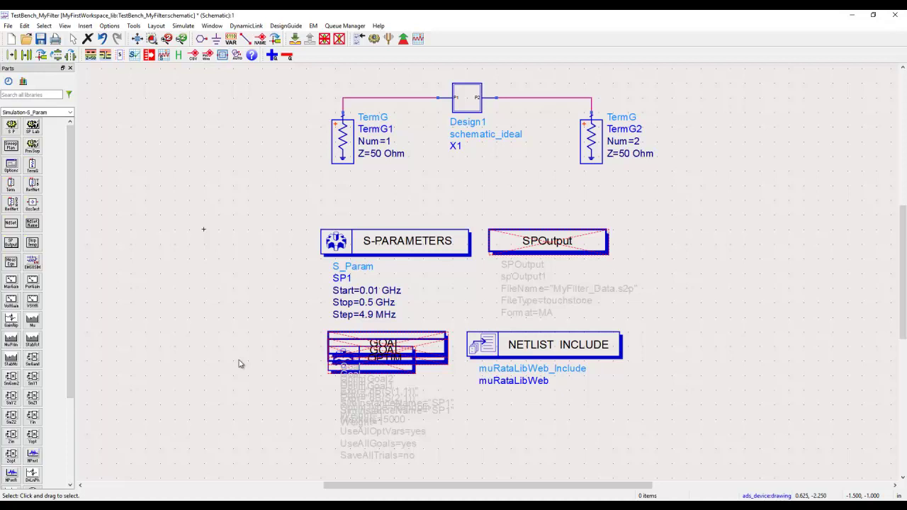
left_click(8, 26)
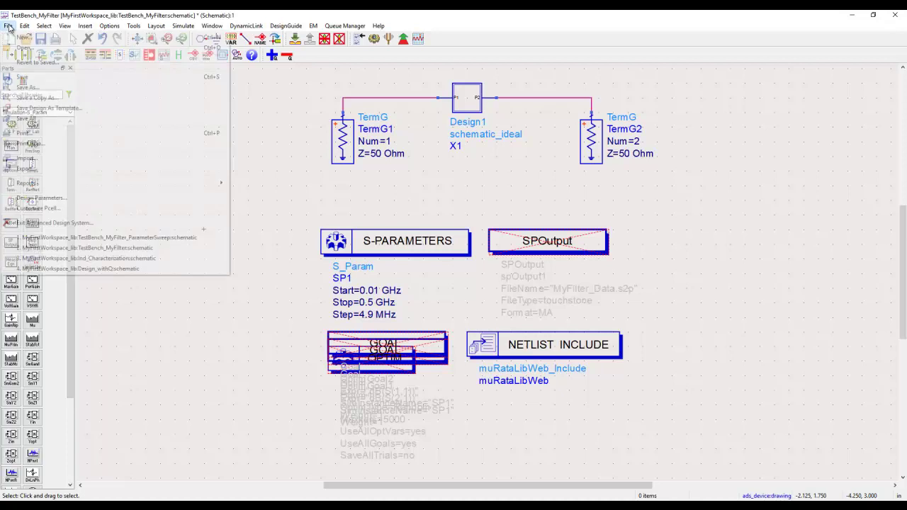
left_click(49, 99)
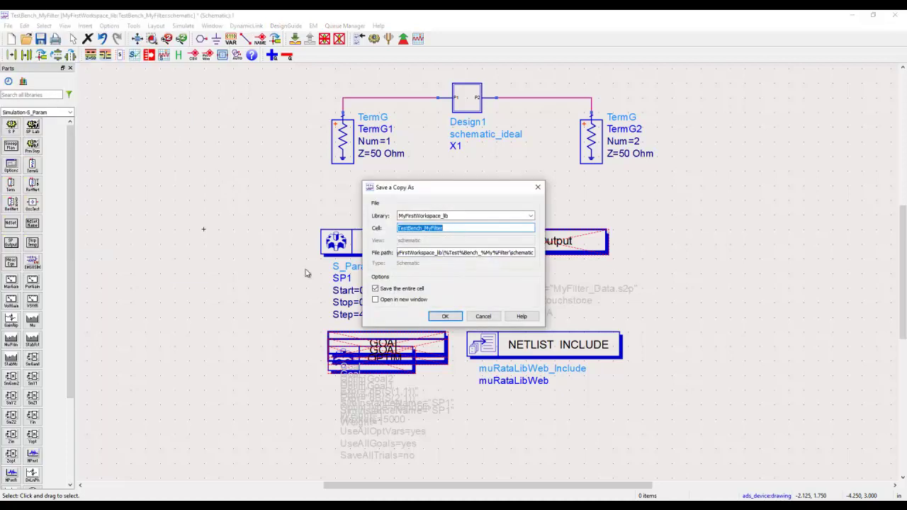
left_click(458, 228)
type("_ParameterSweep")
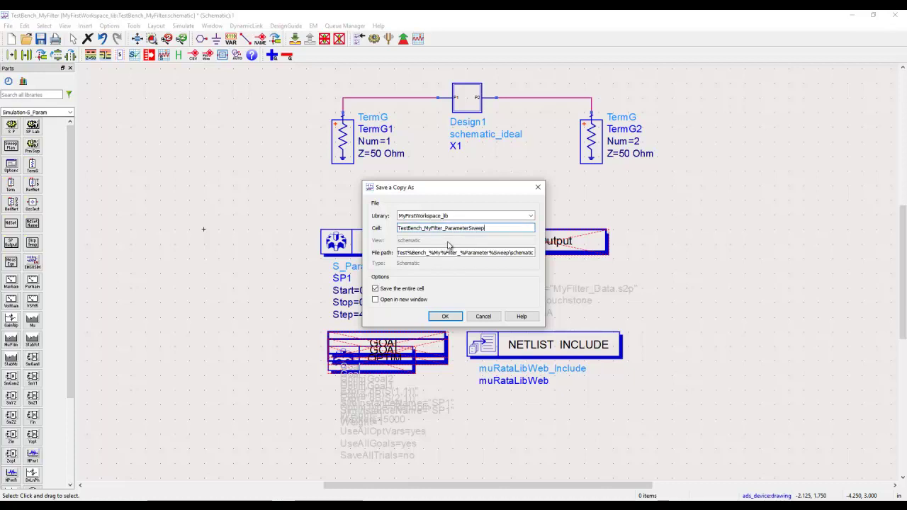
key("Return")
Close the original test bench and open the schematic of the TestBench_MyFilter_ParameterSweep cell from the workspace tree
left_click(900, 14)
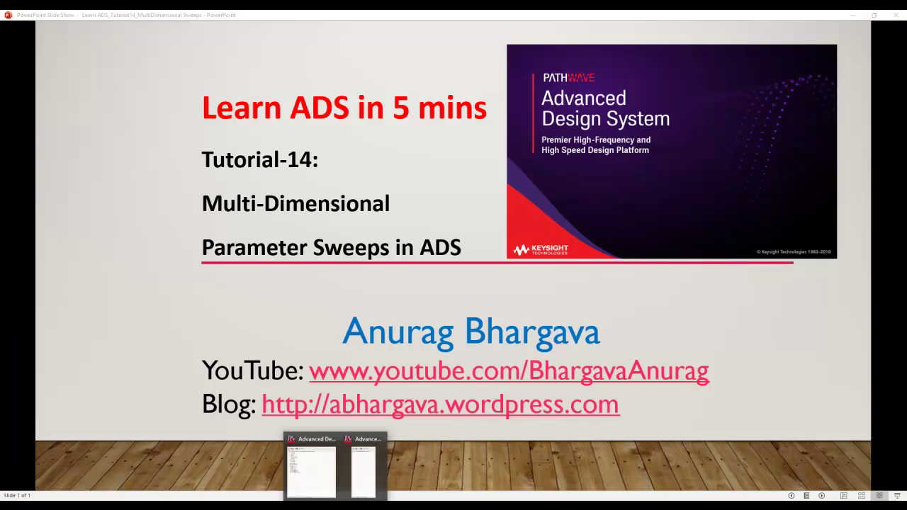
left_click(314, 487)
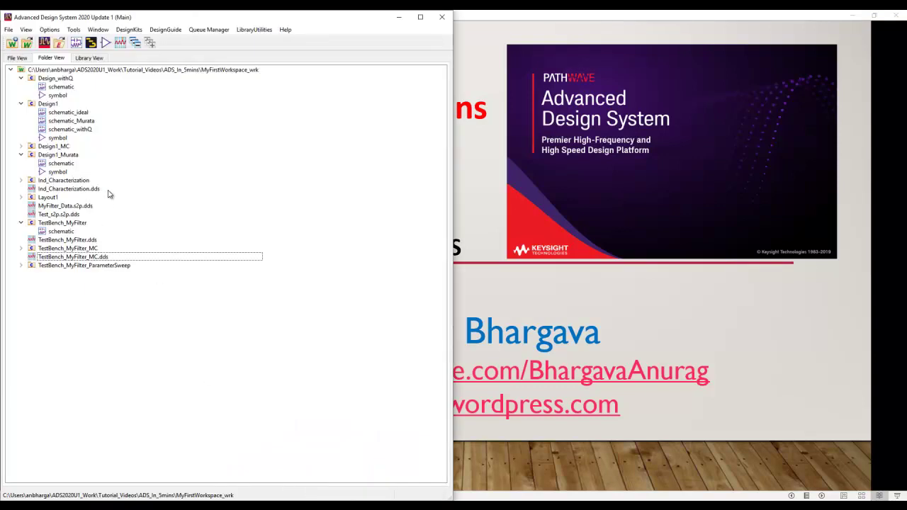
left_click(82, 265)
left_click(21, 265)
double_click(73, 274)
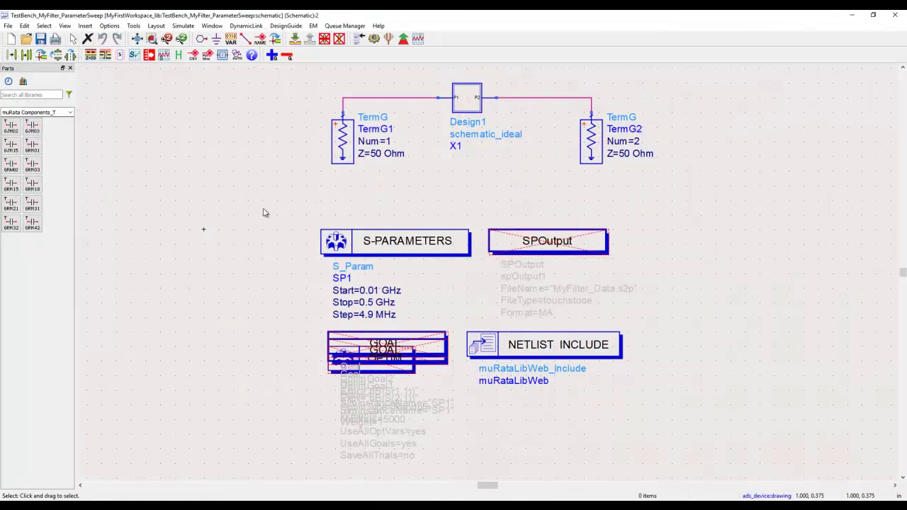
Delete the deactivated SPOutput block and the overlapping GOAL and OPTIM blocks from the schematic
left_click(515, 240)
key("Delete")
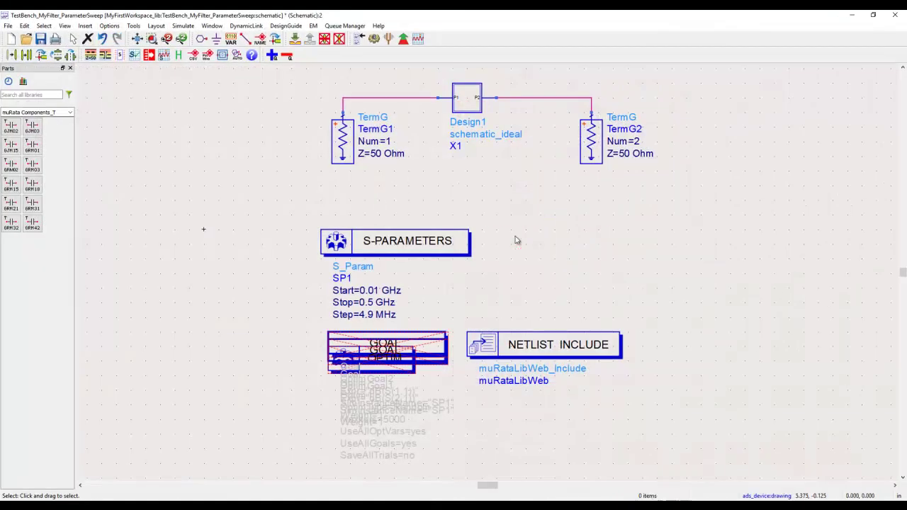
left_click_drag(302, 326, 465, 402)
key("Delete")
Move the NETLIST INCLUDE block directly beneath the S-PARAMETERS controller and fit the schematic in view
left_click_drag(517, 348, 379, 340)
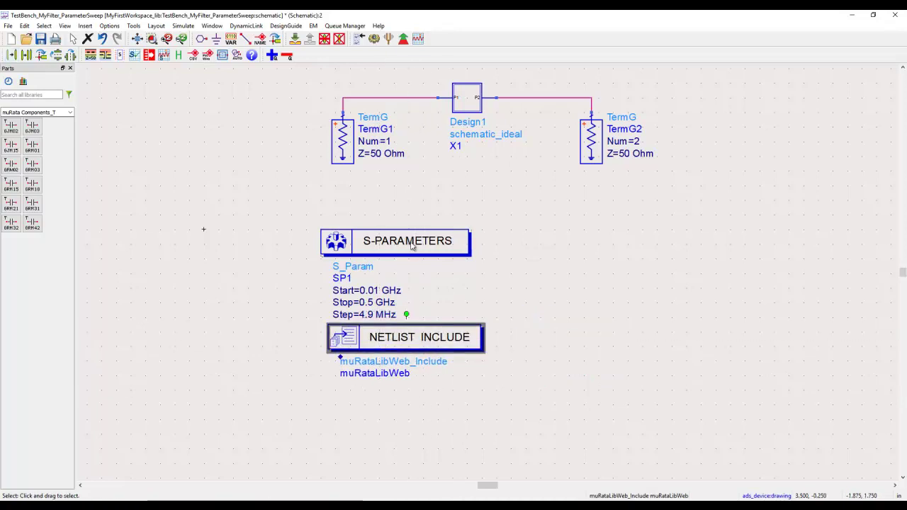
left_click(436, 397)
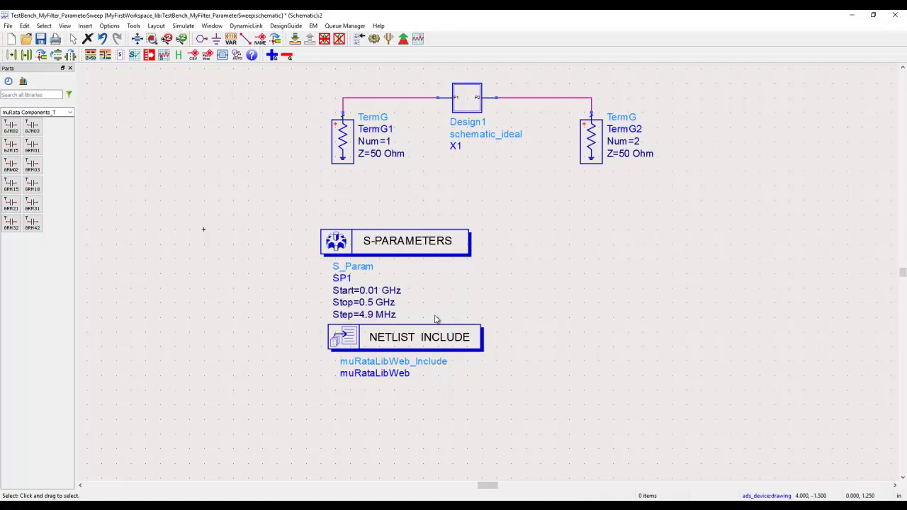
left_click(137, 40)
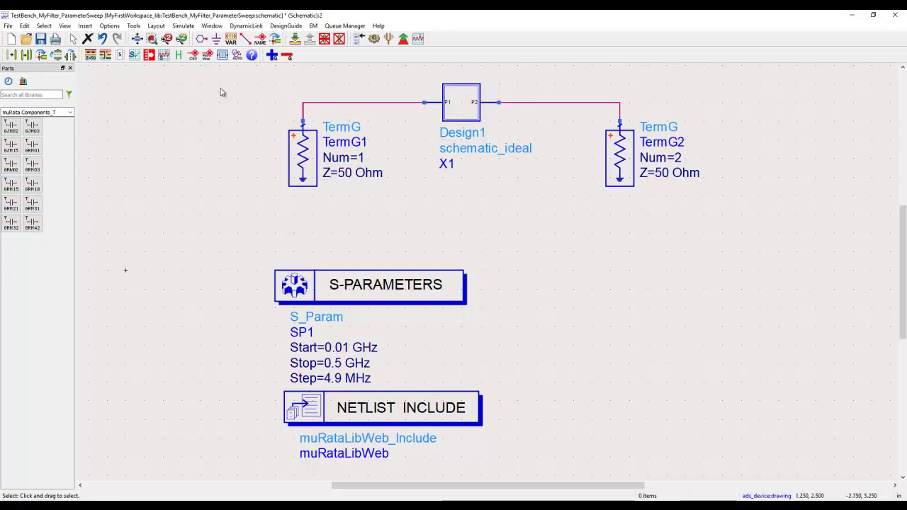
Place a VAR block beside the S-PARAMETERS controller and define its variable as myL with the value 41
left_click(231, 41)
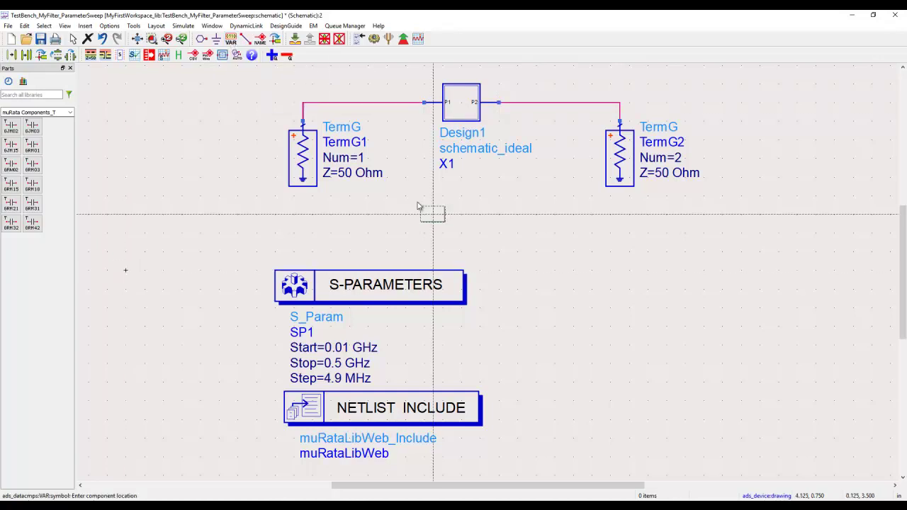
left_click(526, 277)
key("Escape")
double_click(528, 280)
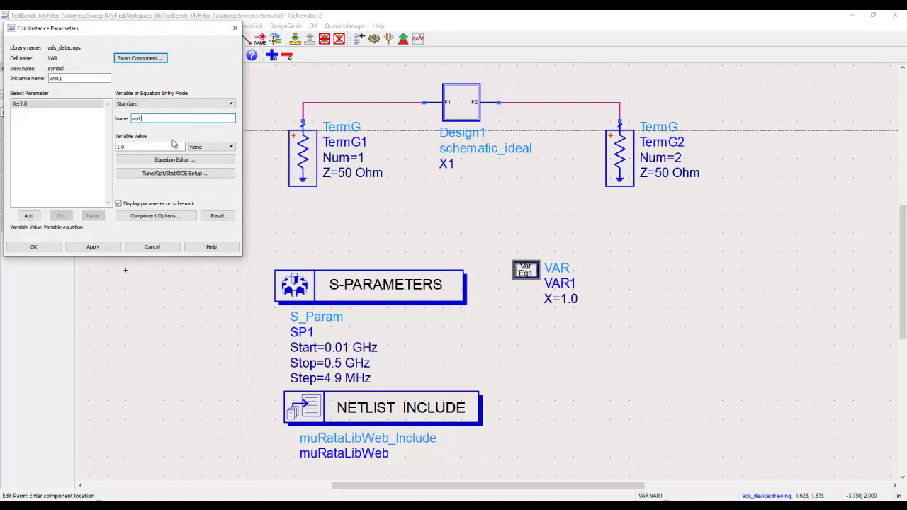
key("Tab")
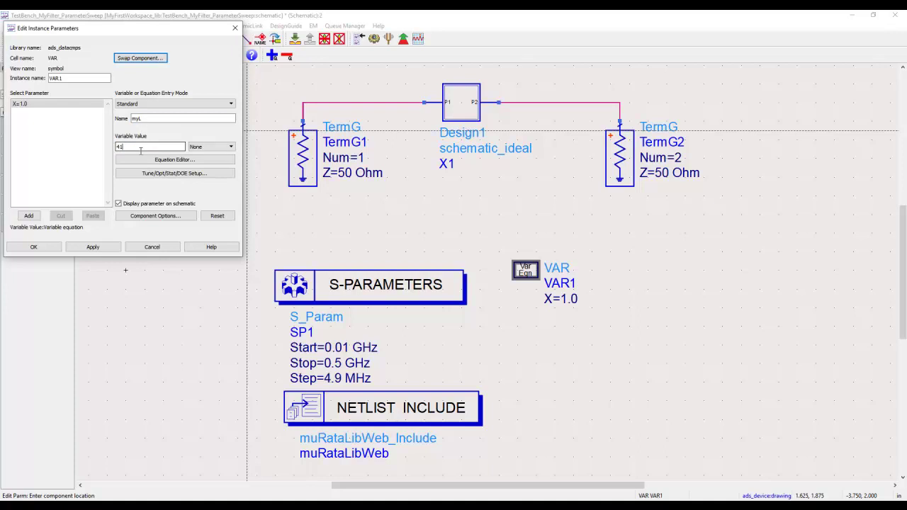
left_click(93, 247)
Add a second variable named myC with the value 22 to the VAR block
left_click_drag(123, 146, 112, 145)
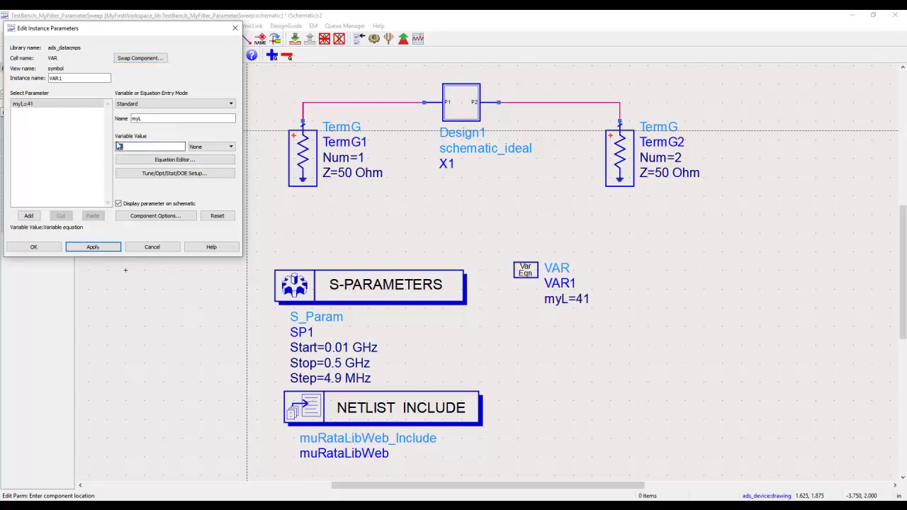
left_click(131, 146)
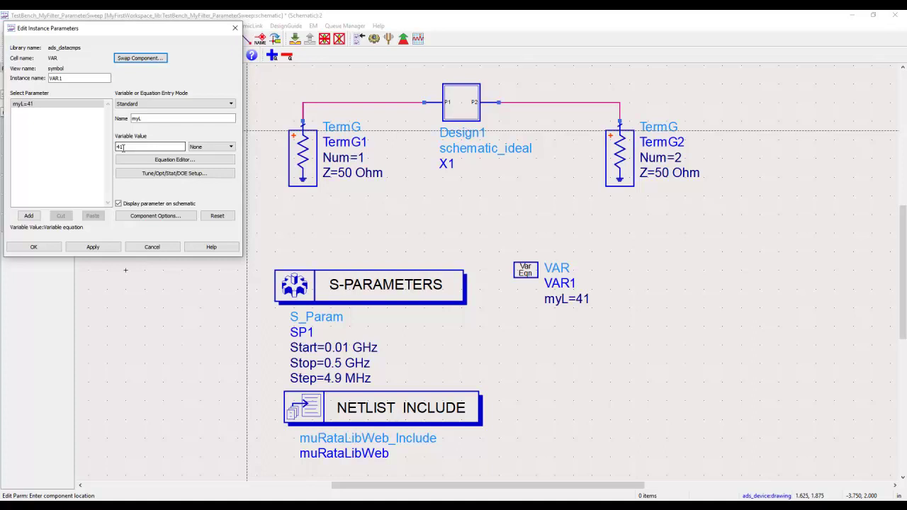
left_click(148, 117)
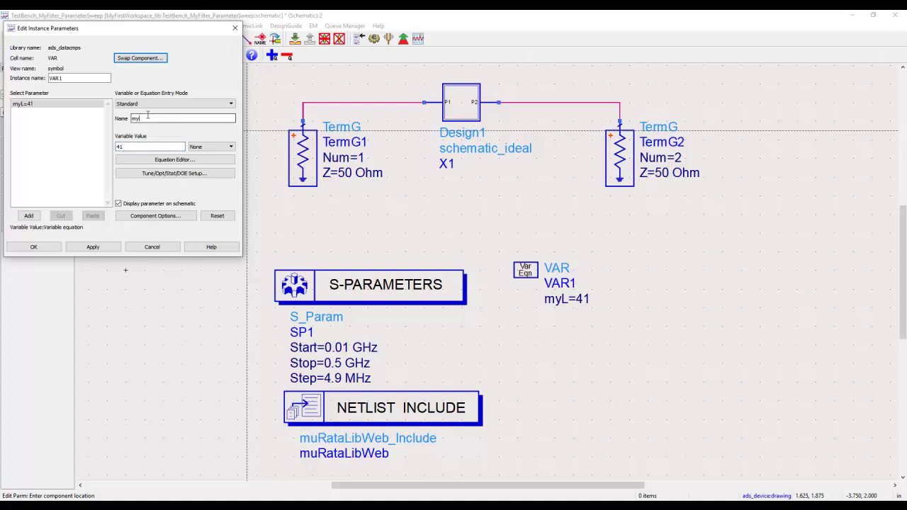
type("C")
key("Tab")
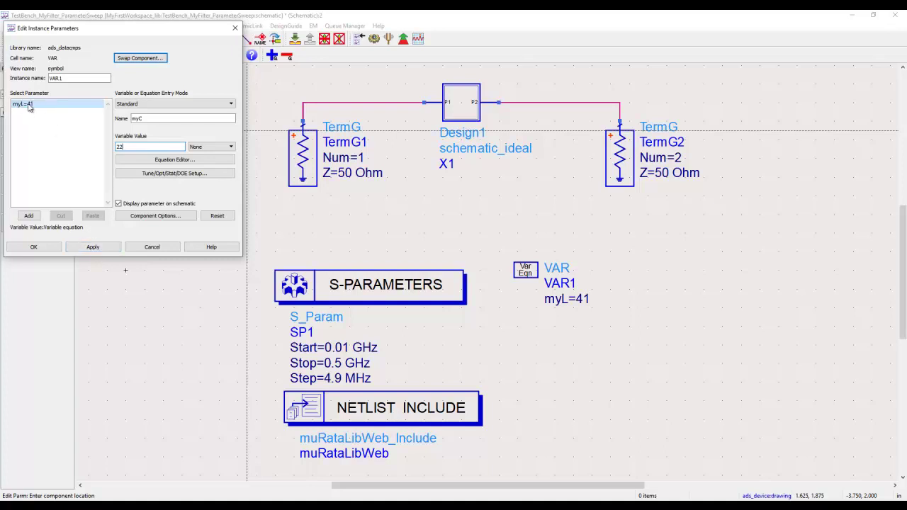
left_click(28, 215)
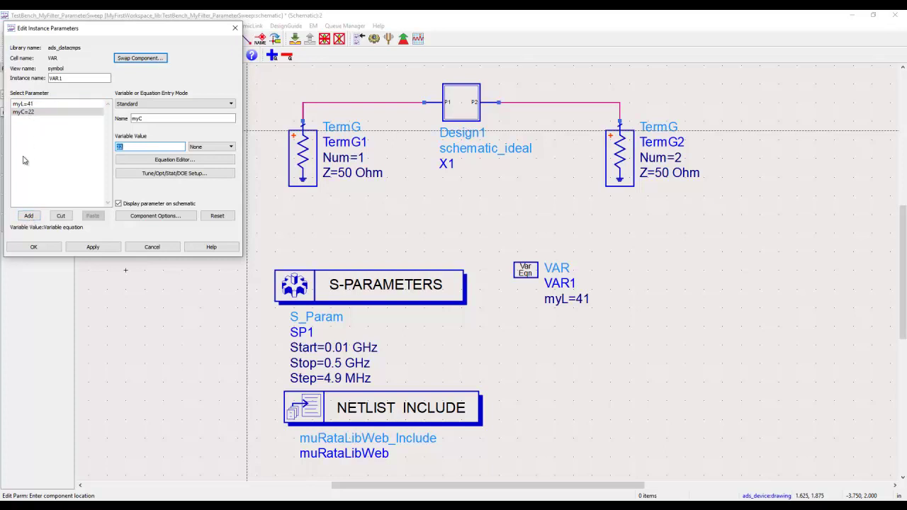
left_click(33, 246)
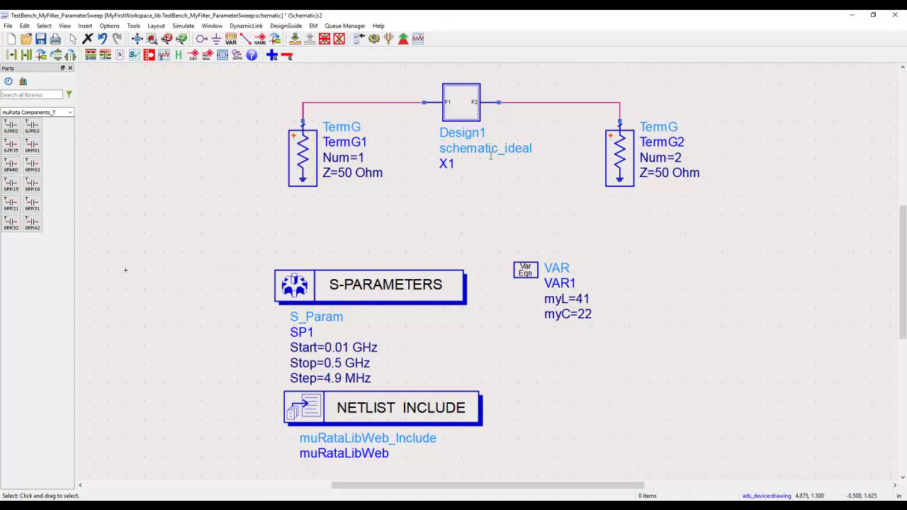
Push into the Design1 subcircuit and set inductor L1's inductance to myL nH, replacing its optimization range
left_click(472, 117)
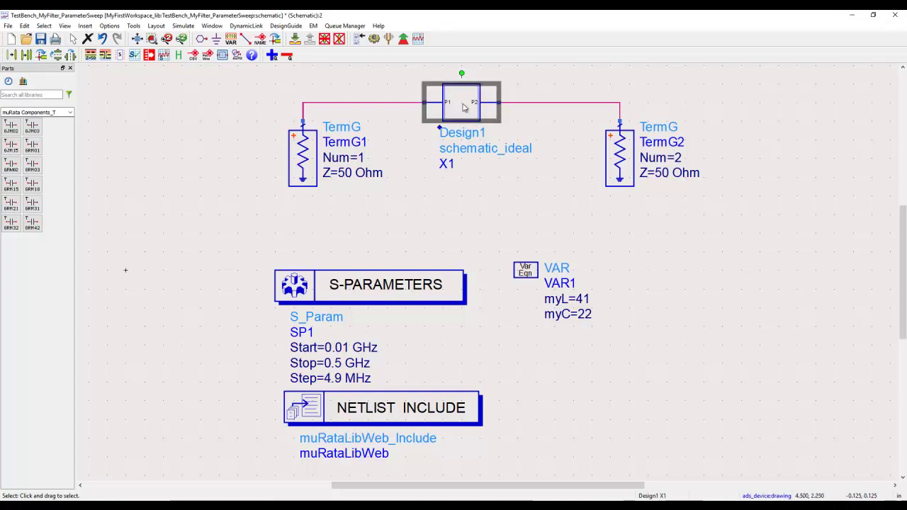
left_click(295, 39)
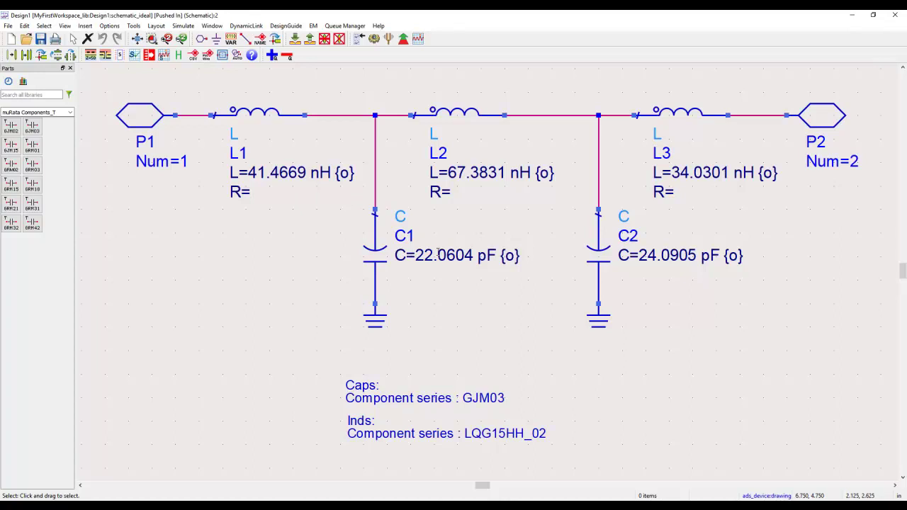
double_click(262, 172)
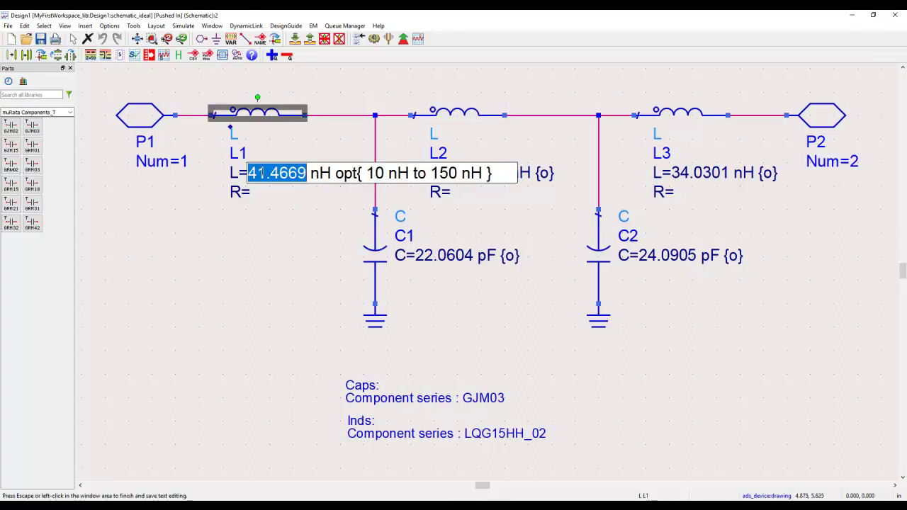
left_click_drag(263, 171, 496, 188)
type("m")
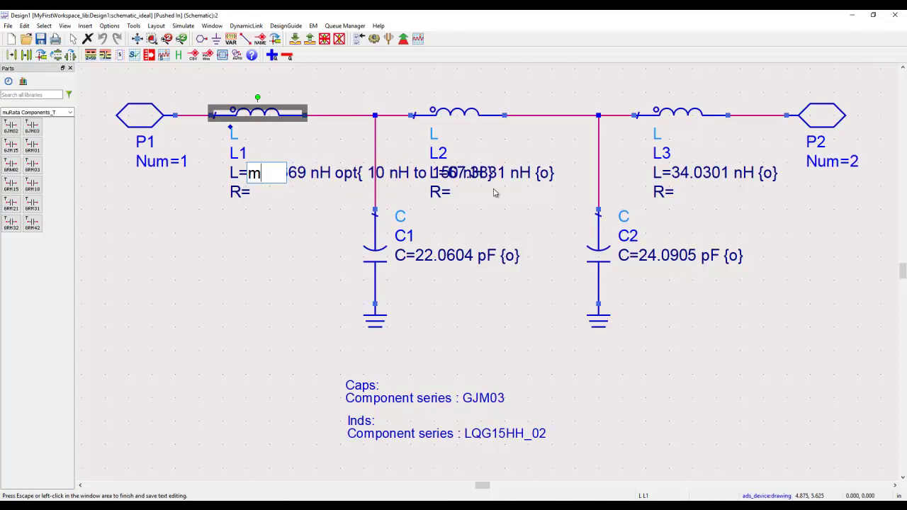
type("yL nH")
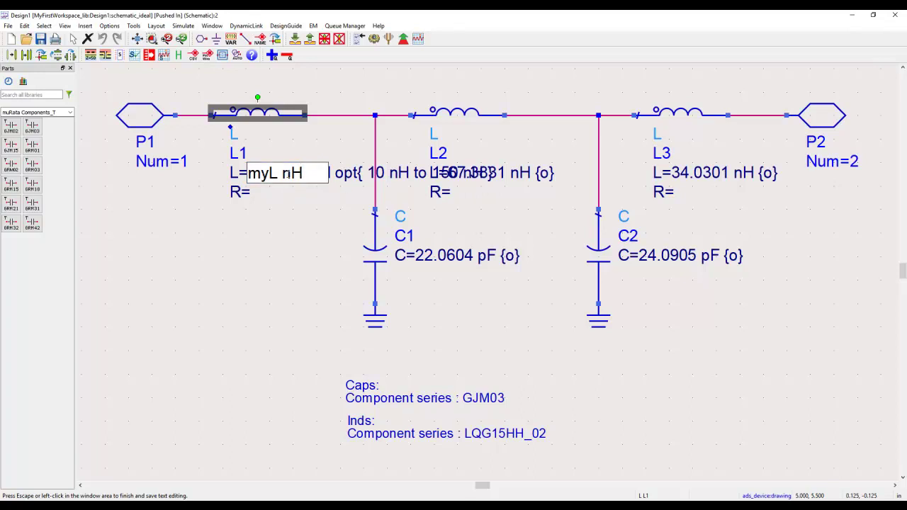
double_click(274, 179)
left_click(269, 235)
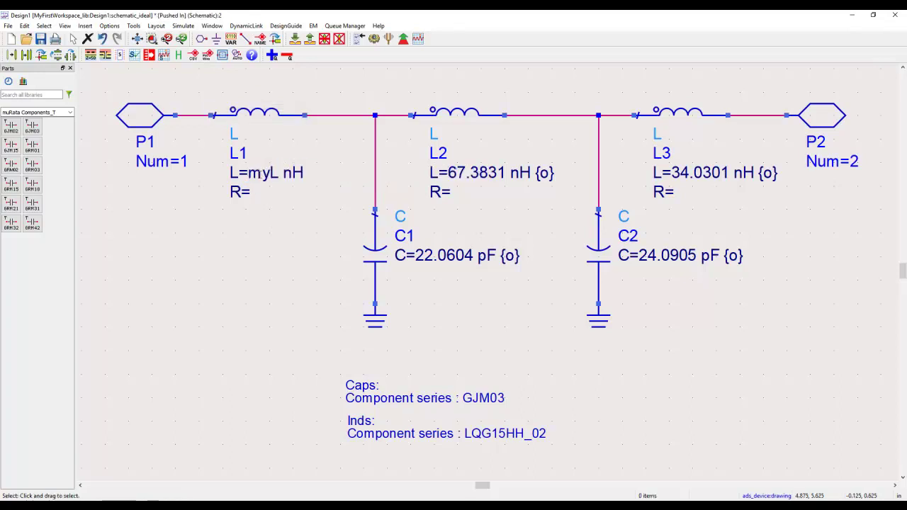
Set capacitor C1's capacitance to myC pF and remove its optimization range
double_click(425, 257)
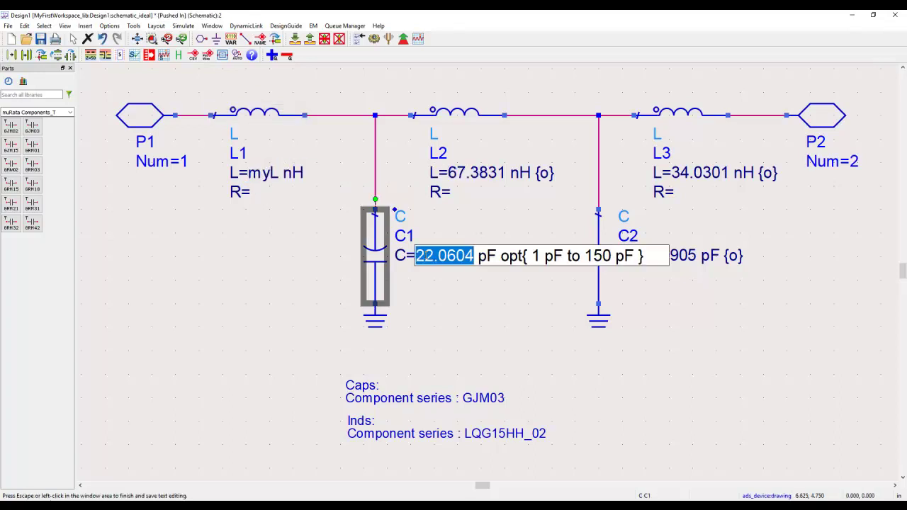
type("myC")
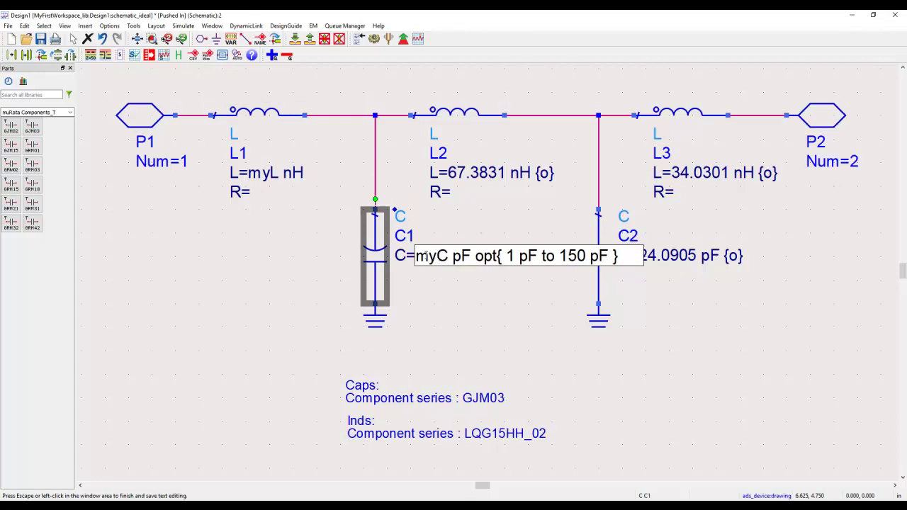
key("Delete")
key("Delete")
key("Delete")
key("Delete")
key("Delete")
key("Delete")
key("Delete")
key("Delete")
key("Delete")
key("Delete")
key("Delete")
key("Delete")
key("Delete")
key("Delete")
key("Delete")
key("Delete")
key("Delete")
key("Delete")
key("Delete")
key("Delete")
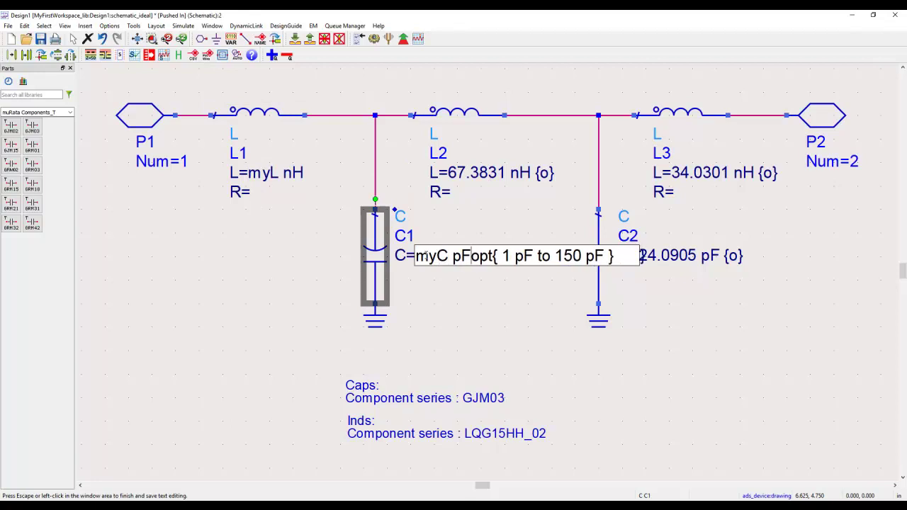
left_click(436, 293)
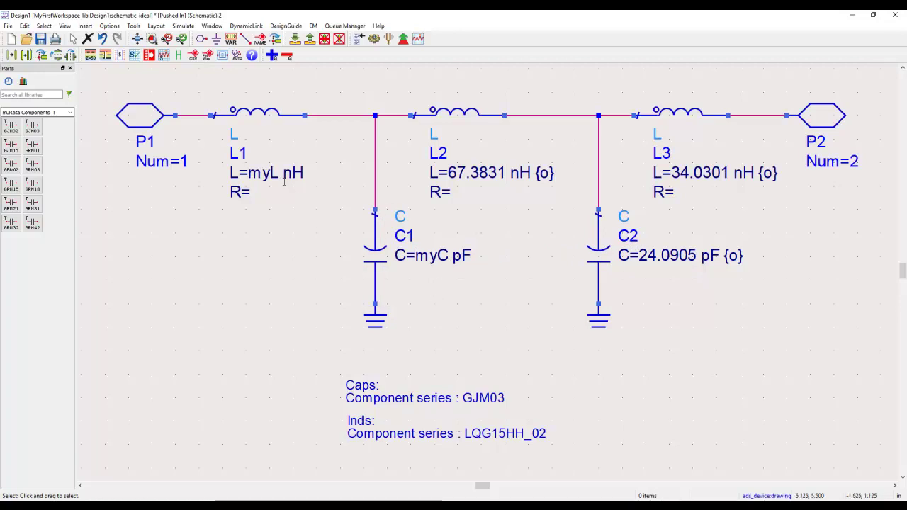
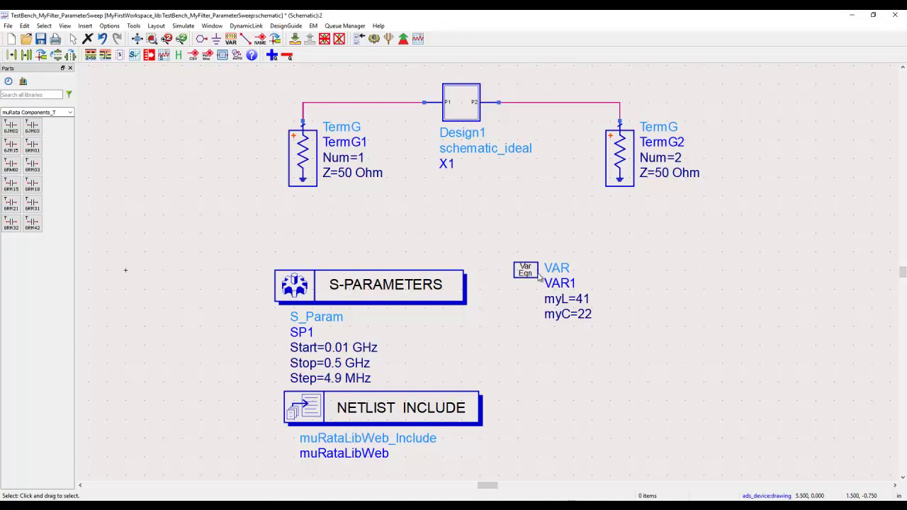
Move the VAR block closer to the S-PARAMETERS controller and place a Parameter Sweep controller from the Simulation-S_Param palette beside it
left_click_drag(527, 272, 507, 281)
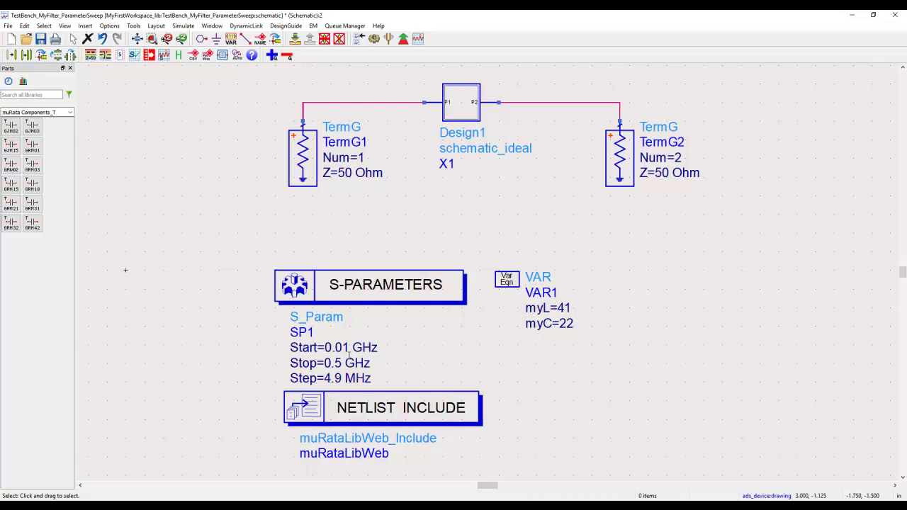
left_click(69, 113)
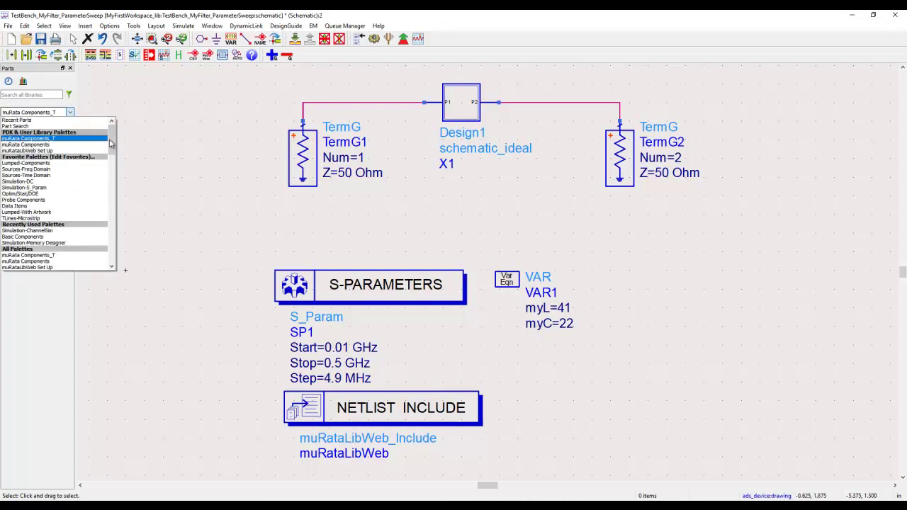
mouse_move(115, 173)
left_mouse_down()
mouse_move(115, 157)
mouse_move(115, 168)
left_mouse_up()
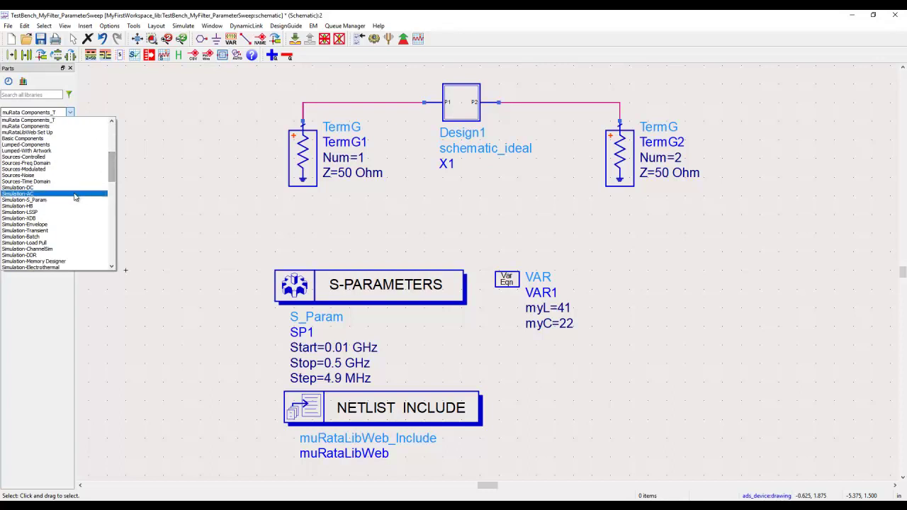
left_click(28, 199)
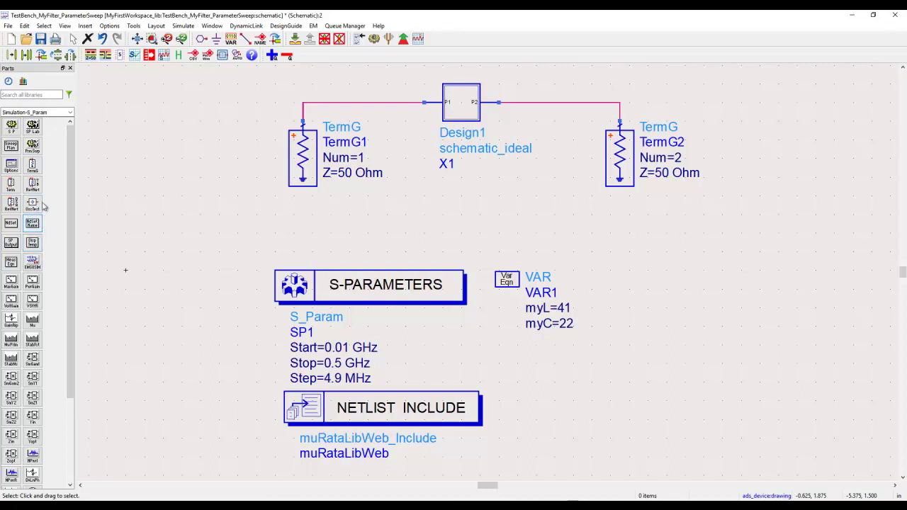
left_click(32, 145)
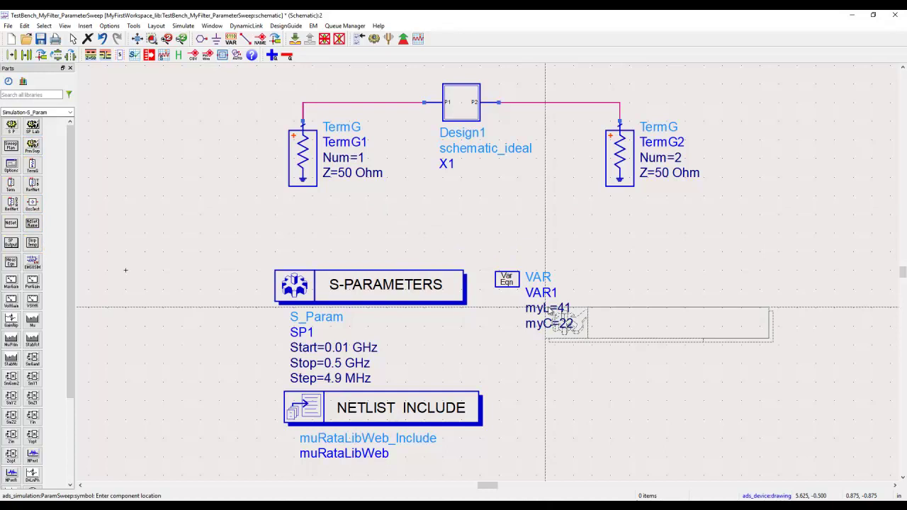
left_click(585, 269)
key("Escape")
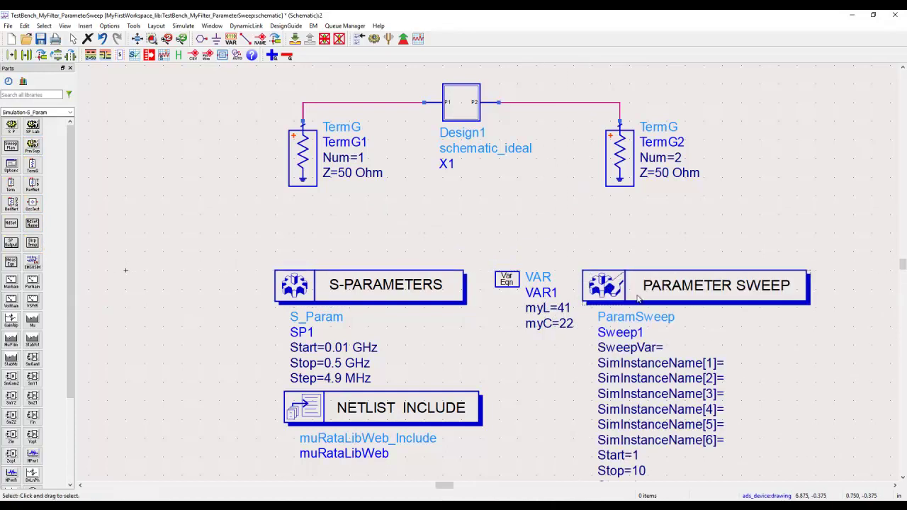
Configure the Parameter Sweep controller to sweep myL linearly from 10 to 100, defined by number of points
double_click(641, 300)
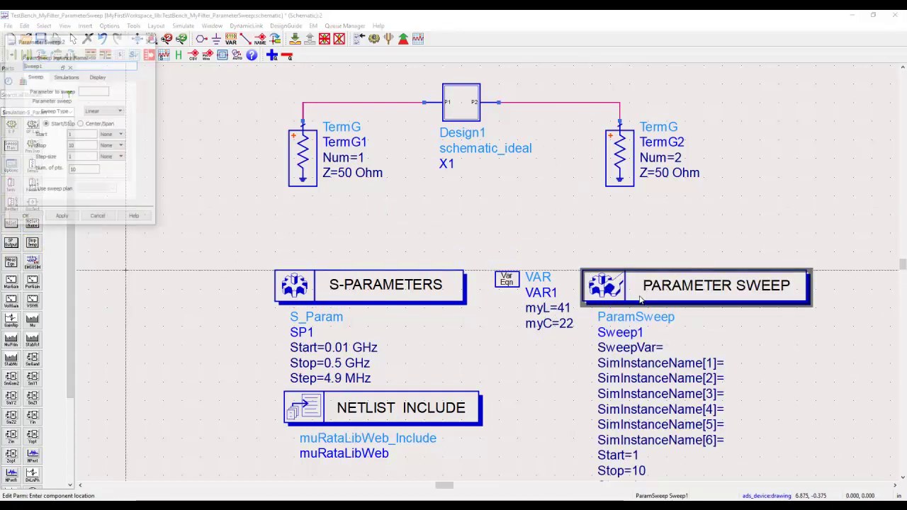
left_click(93, 91)
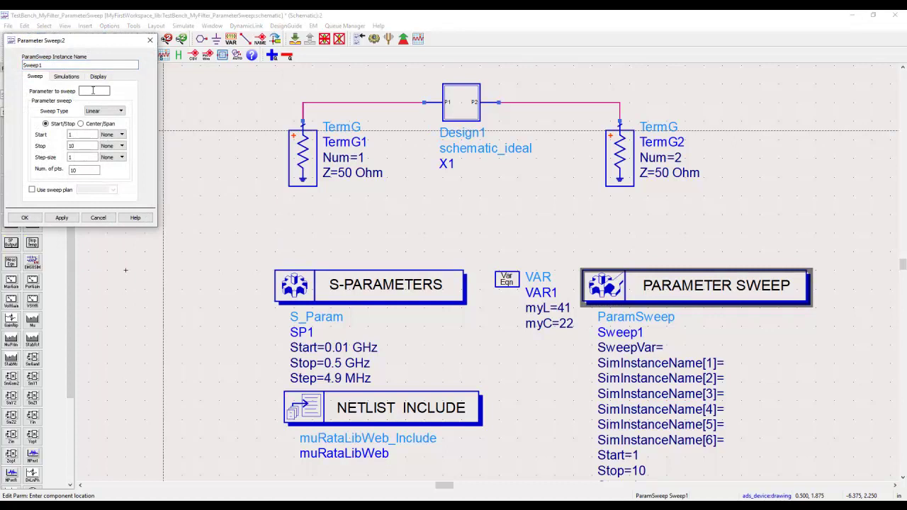
type("myL")
left_click(78, 136)
left_click(82, 145)
key("Tab")
left_click(73, 170)
left_click(93, 171)
Assign SP1 as Simulation 1 of the myL sweep and accept the settings
left_click(67, 77)
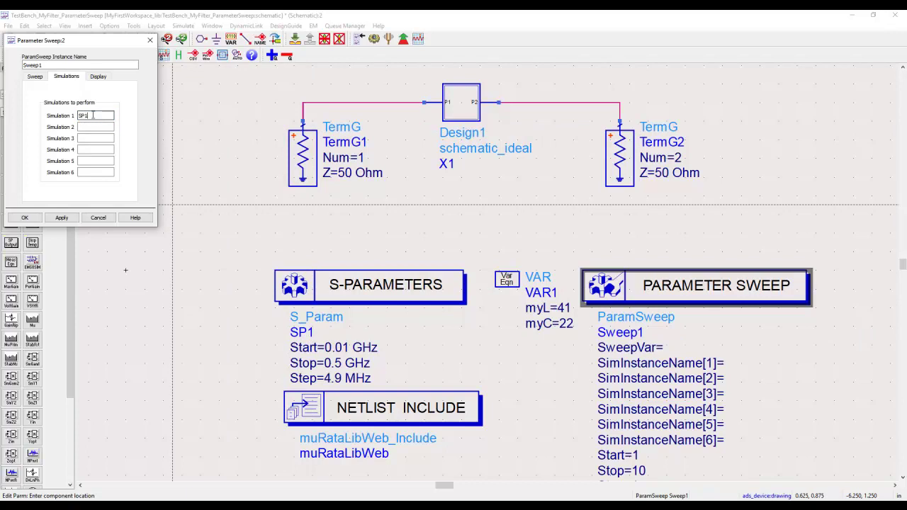
left_click(62, 218)
left_click(25, 218)
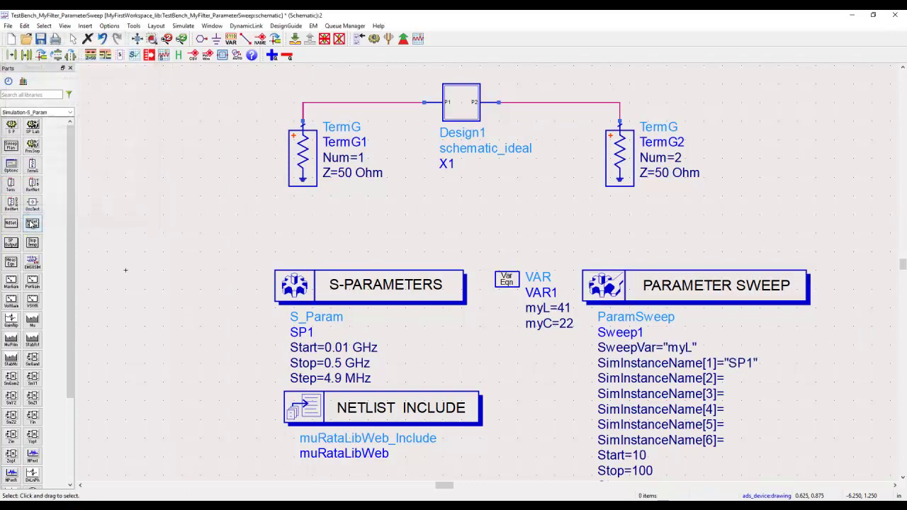
Simulate the test bench and add a rectangular plot of S(2,1) in dB to the data display
left_click(374, 40)
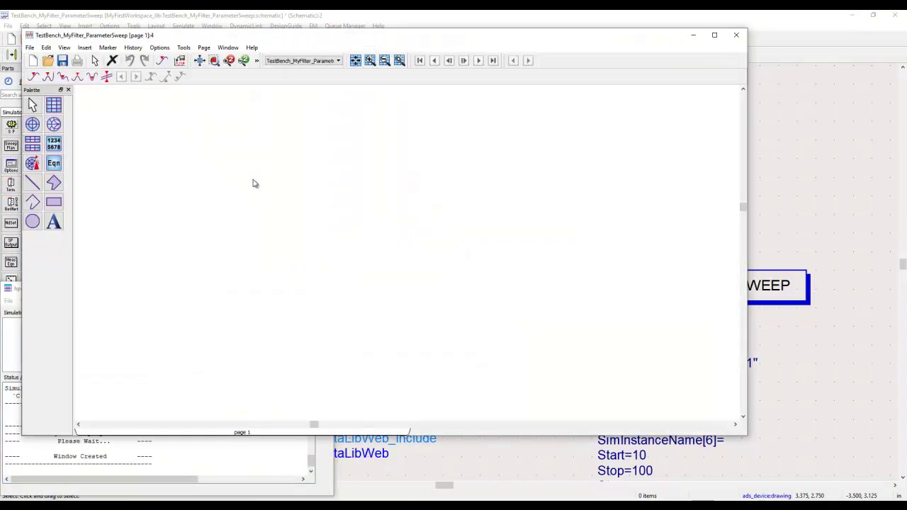
left_click(53, 105)
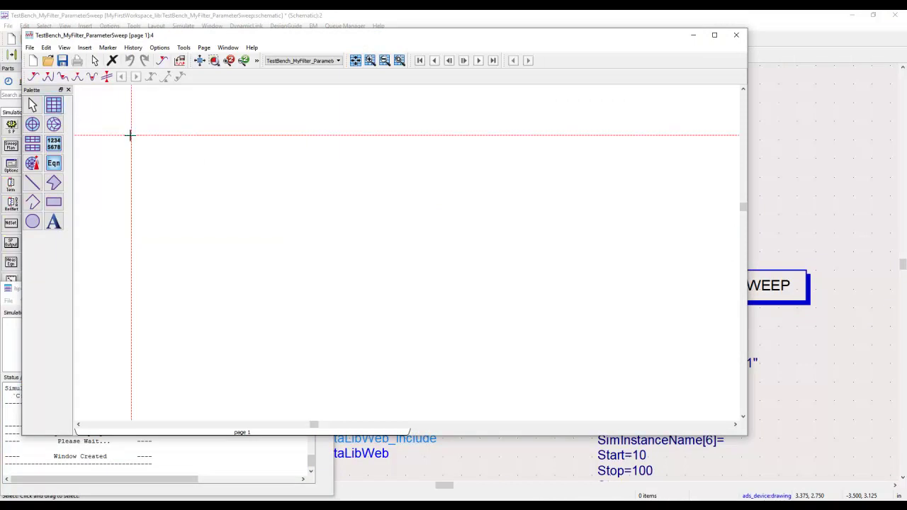
left_click(130, 134)
left_click(364, 329)
left_click(453, 229)
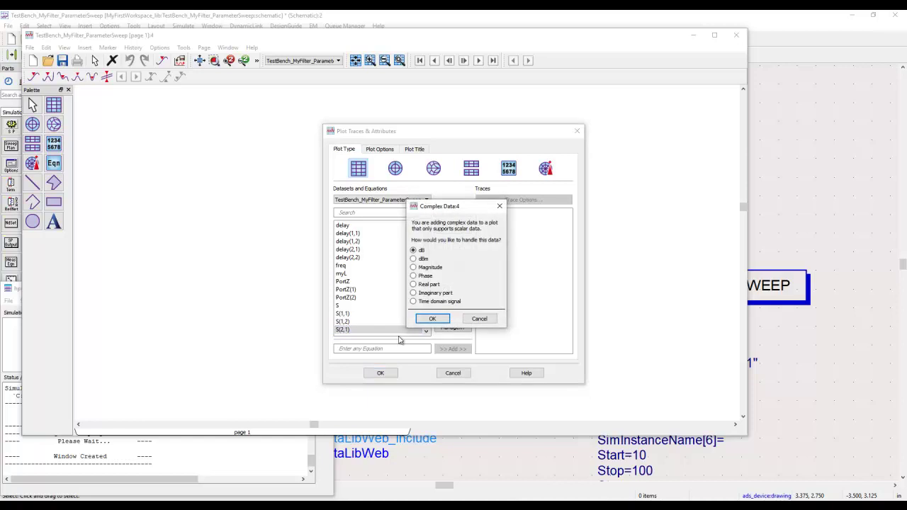
left_click(432, 320)
left_click(380, 373)
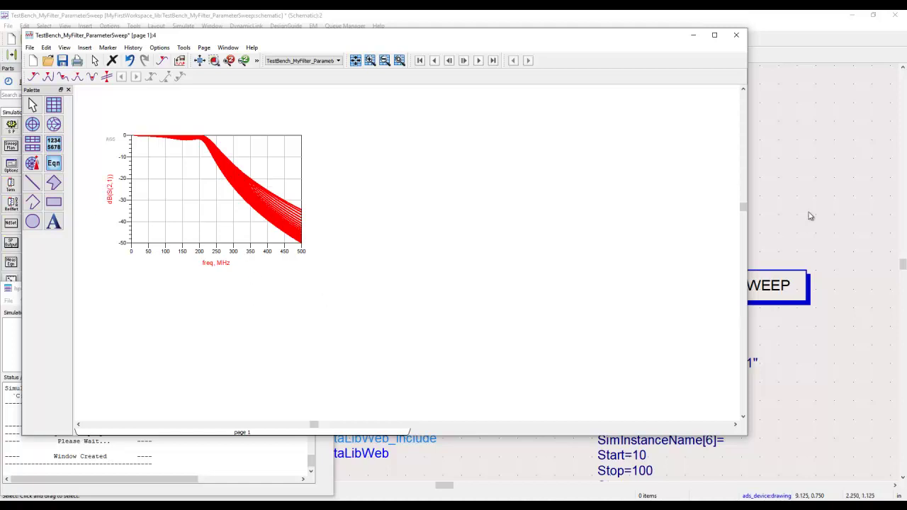
Return to the schematic and place one copy of the Parameter Sweep controller beside the original
left_click(780, 220)
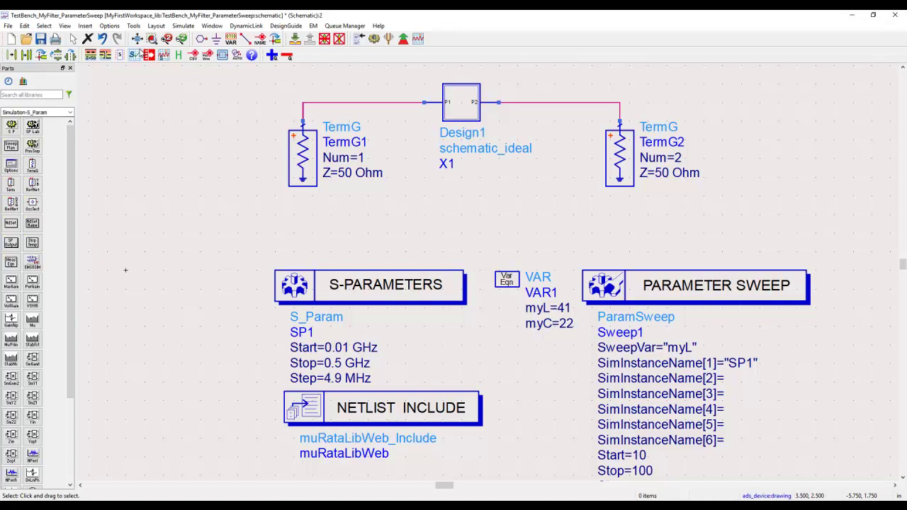
left_click(137, 38)
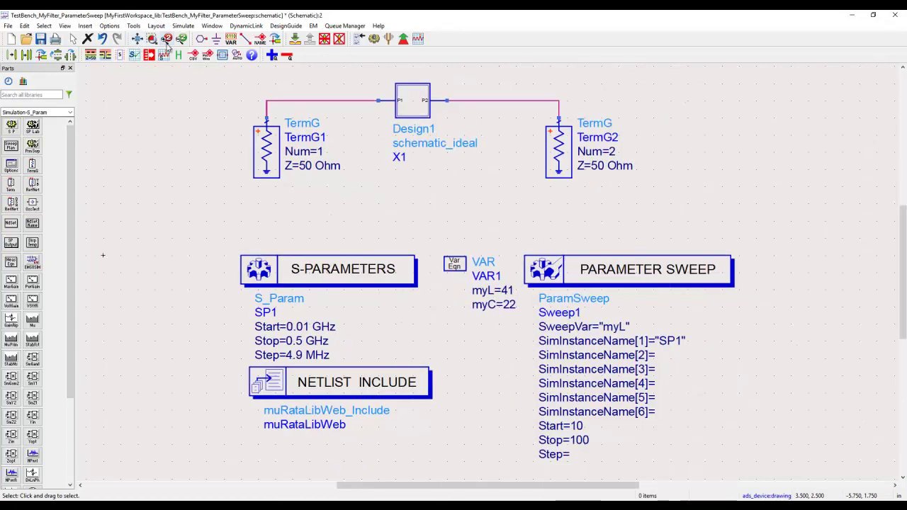
left_click(563, 276)
key("ctrl+c")
key("ctrl+v")
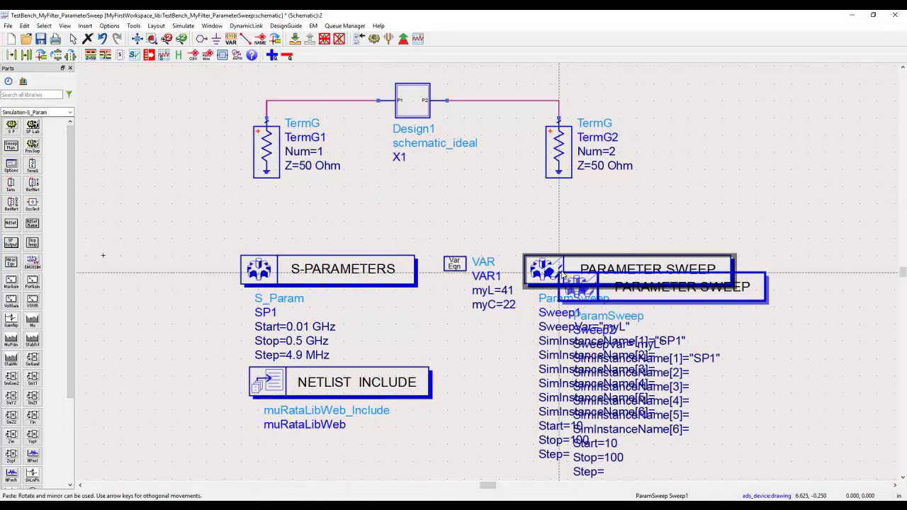
left_click(748, 259)
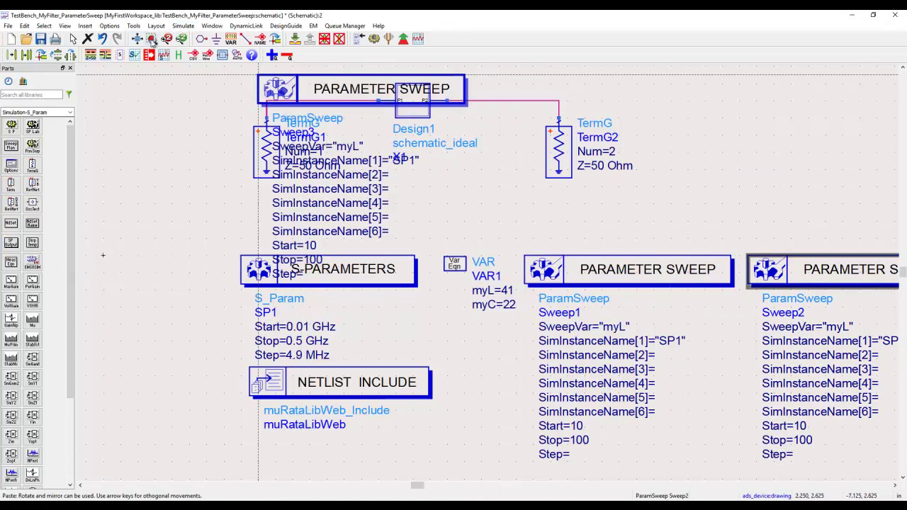
left_click(135, 37)
key("Escape")
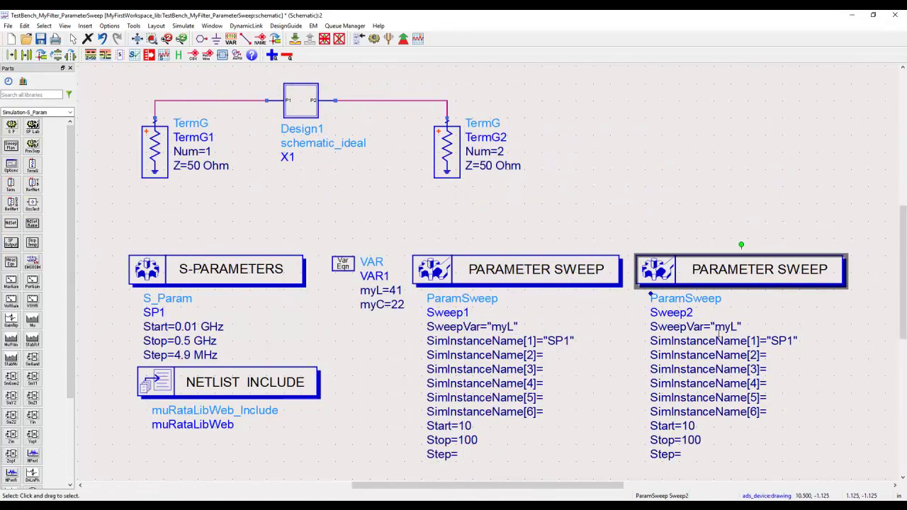
Change the sweep variable of the copied controller Sweep2 to myC
left_click(725, 327)
left_click(741, 327)
key("BackSpace")
type("C")
left_click(774, 346)
key("Escape")
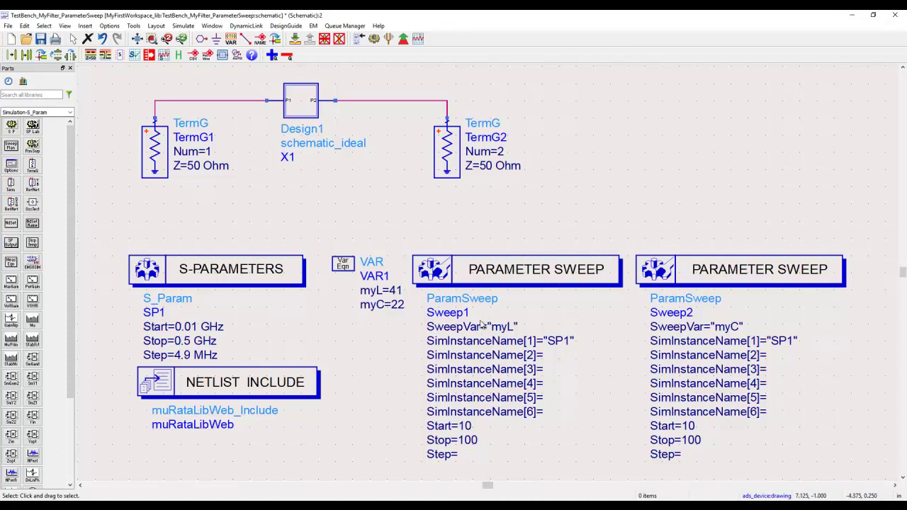
Set SimInstanceName[1] of Sweep2 to "Sweep1" so that it calls the myL sweep
left_click(779, 340)
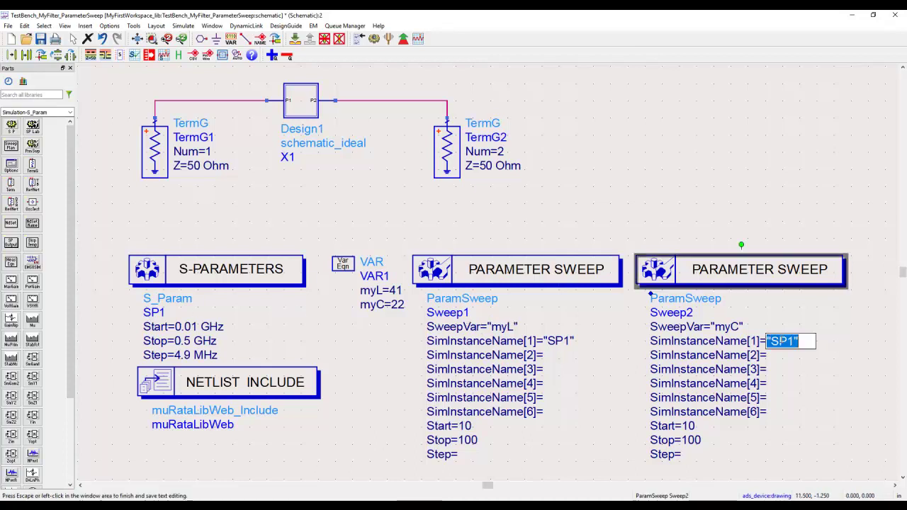
left_click(797, 341)
key("BackSpace")
key("BackSpace")
type("weep1")
left_click(801, 376)
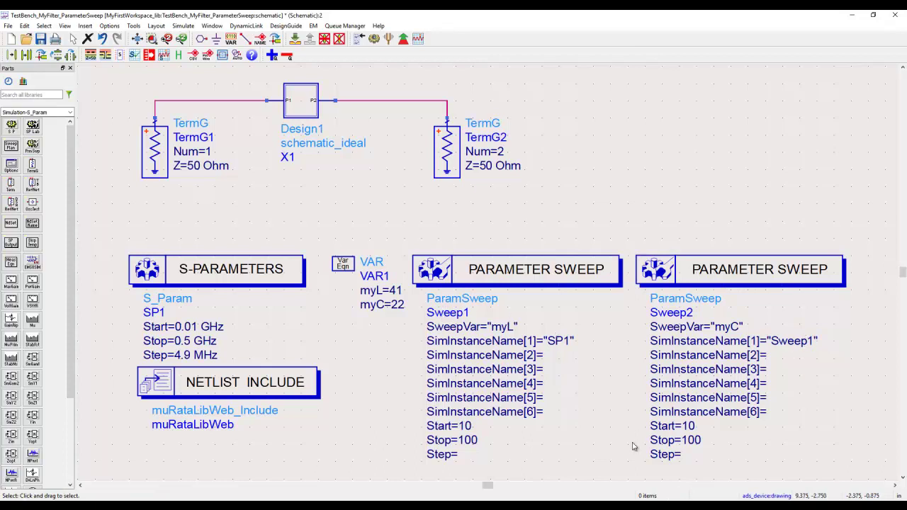
Set the myC sweep range in Sweep2 to start 5, stop 50 and step 5
double_click(687, 425)
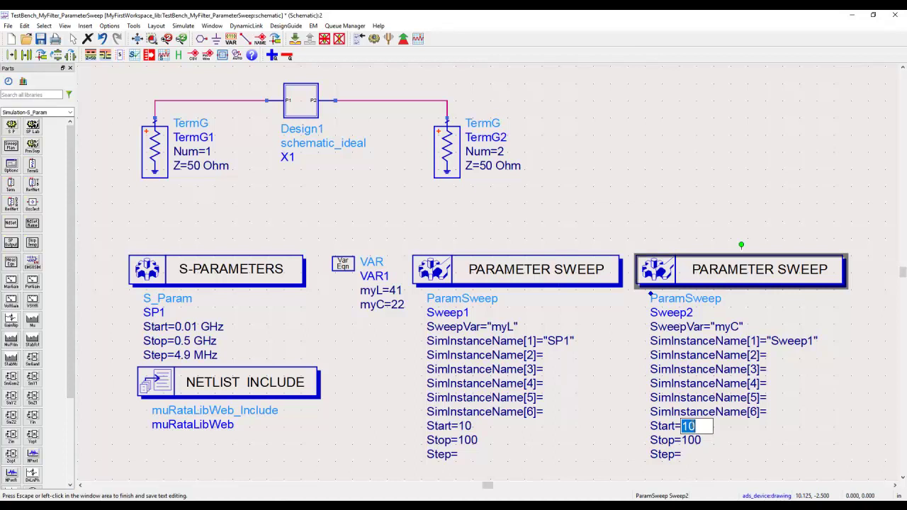
type("5")
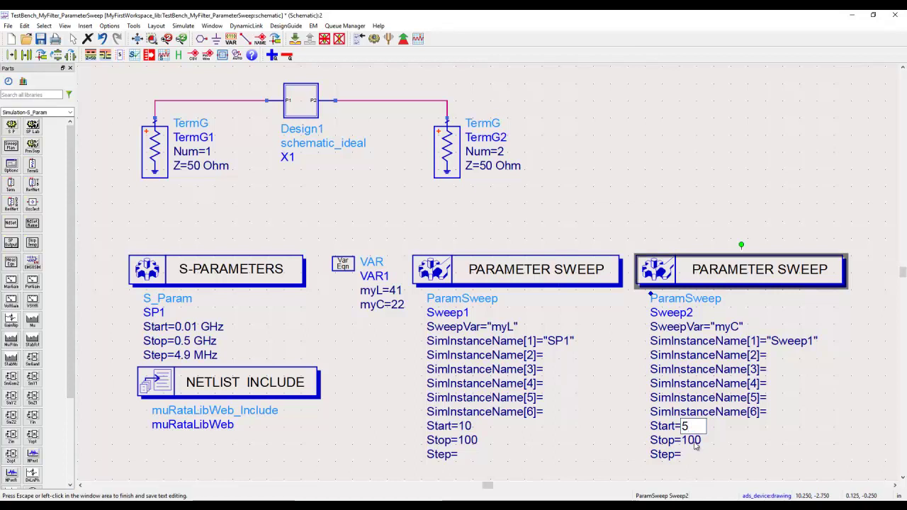
left_click(699, 442)
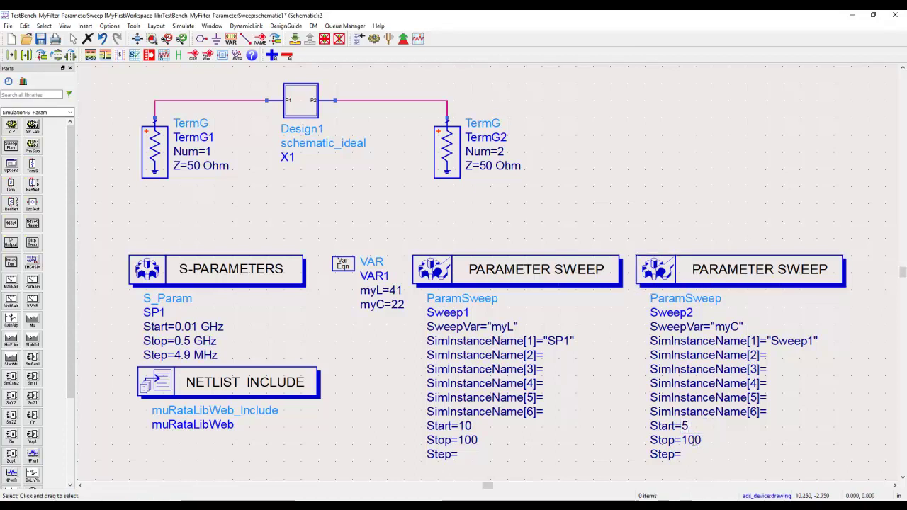
double_click(697, 440)
type("50")
key("Return")
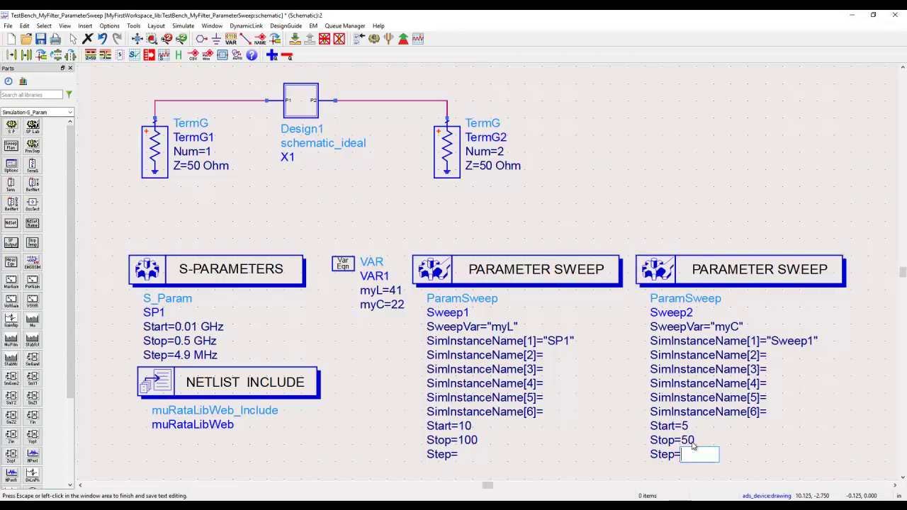
type("5")
key("Return")
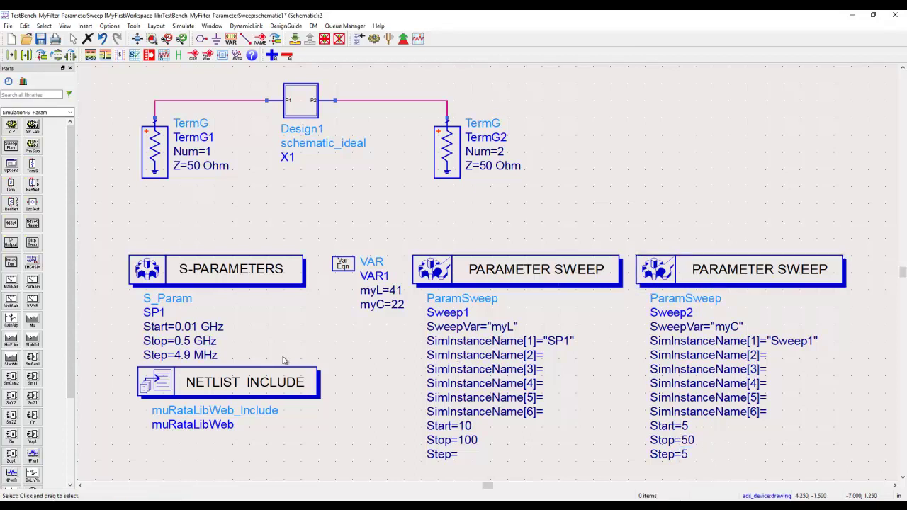
Set the number of points to 19 for both the myL and the myC sweep
double_click(510, 276)
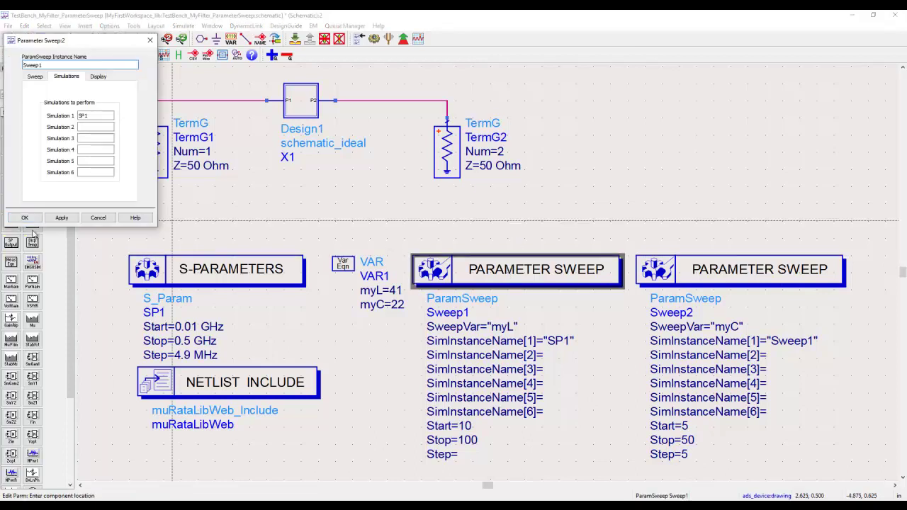
left_click(35, 76)
double_click(72, 170)
left_click(62, 218)
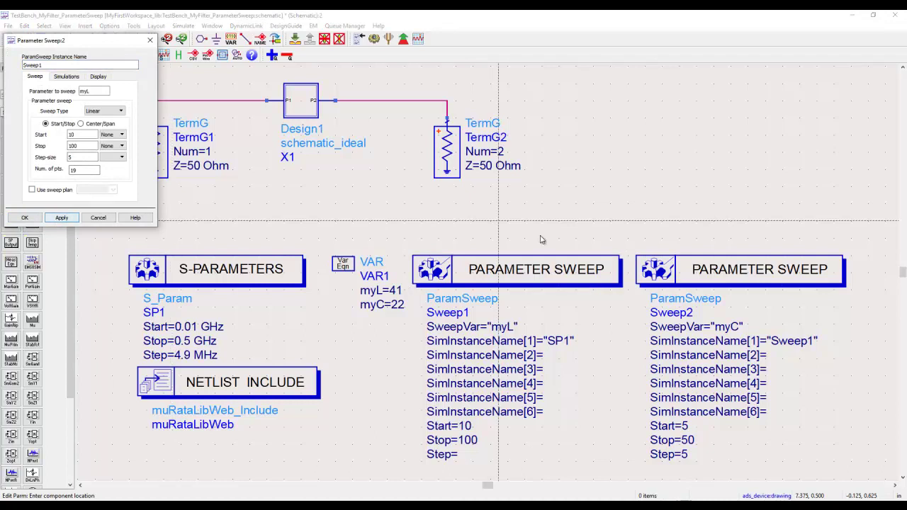
left_click(704, 278)
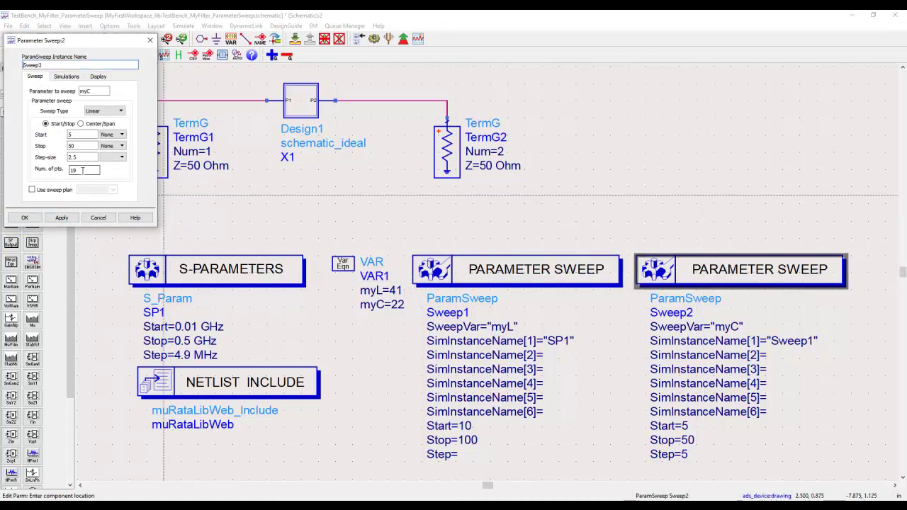
left_click(62, 218)
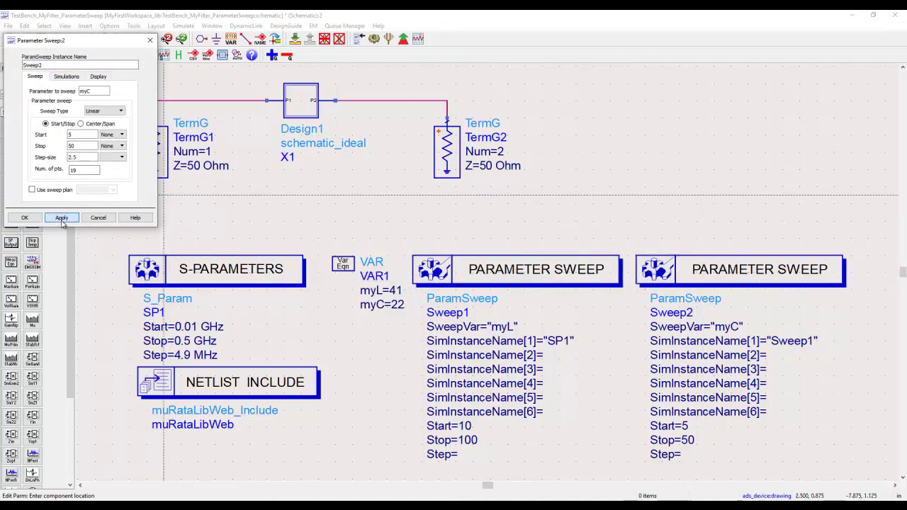
left_click(24, 219)
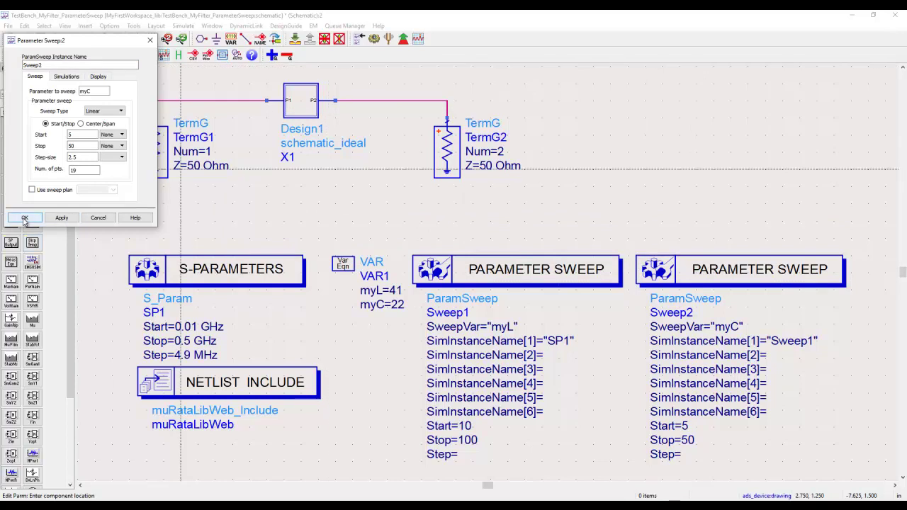
Simulate the nested myL and myC sweep and fit the updated S(2,1) plot to the data display
left_click(374, 37)
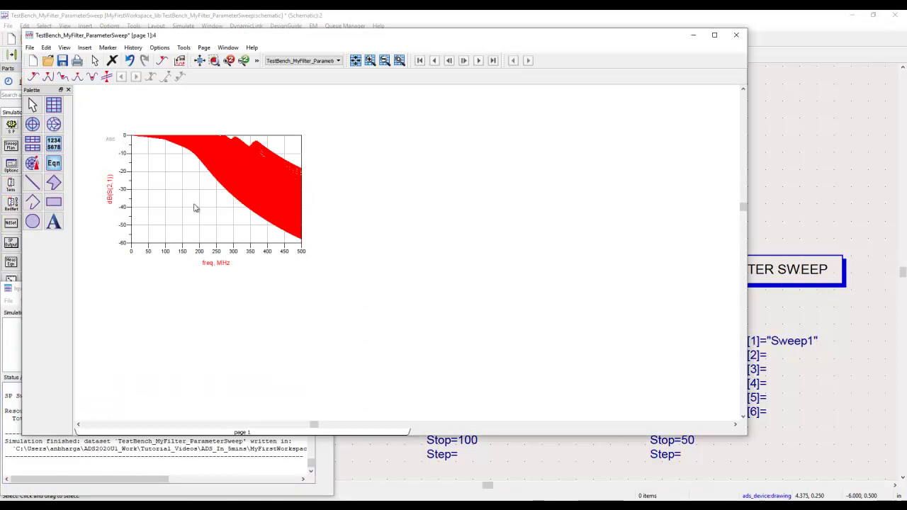
left_click(200, 61)
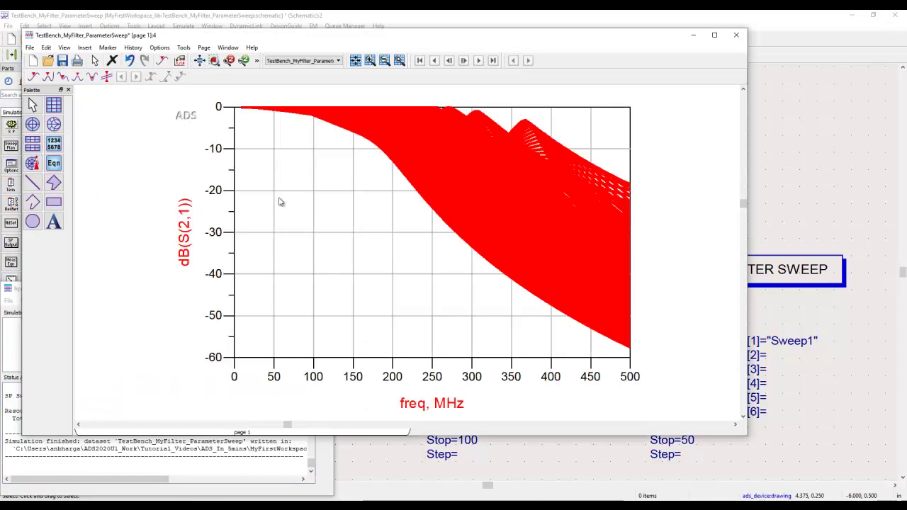